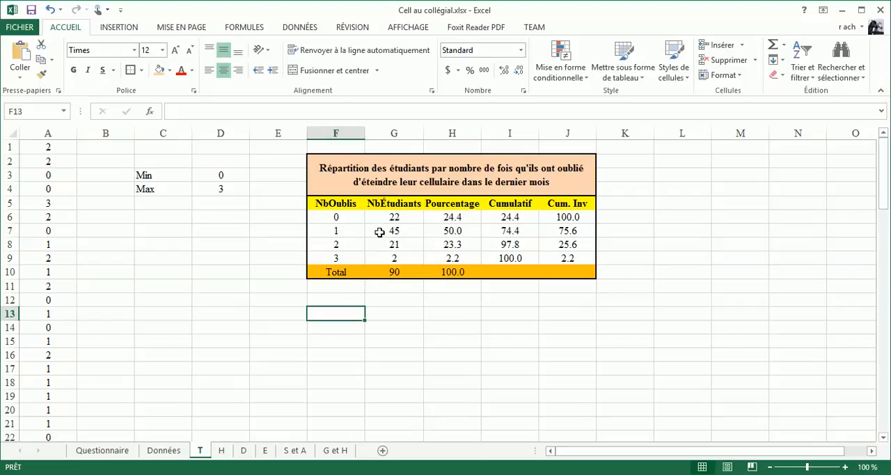
- Insert a 2D clustered column chart from the NbÉtudiants values in G6:G9 and place it just below the table
{"action": "left_click_drag", "start_coordinate": [391, 217], "coordinate": [398, 259]}
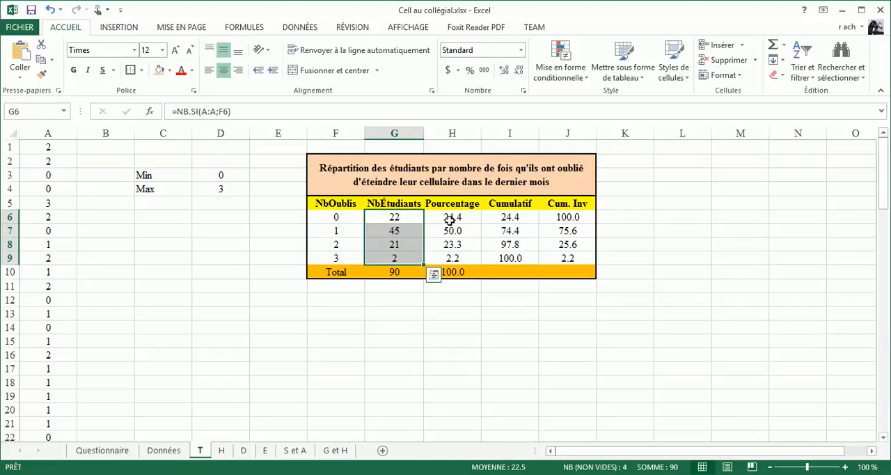
{"action": "left_click_drag", "start_coordinate": [450, 220], "coordinate": [456, 261]}
{"action": "left_click_drag", "start_coordinate": [402, 217], "coordinate": [402, 259]}
{"action": "left_click", "coordinate": [120, 29]}
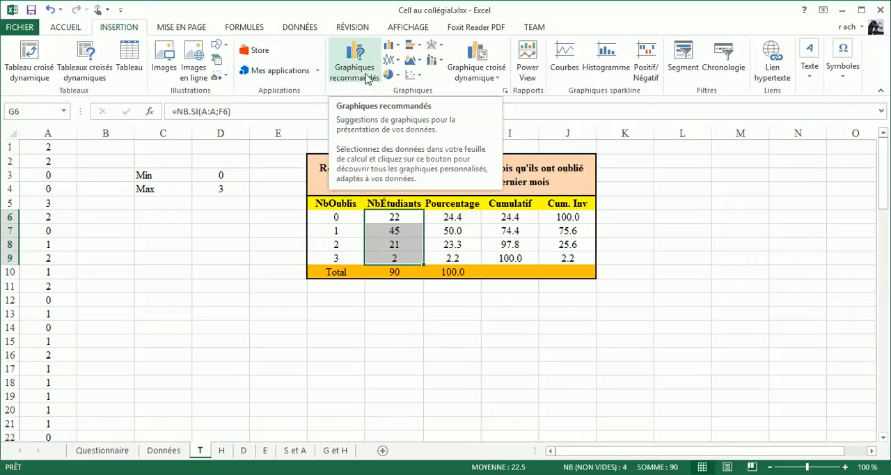
{"action": "left_click", "coordinate": [394, 48]}
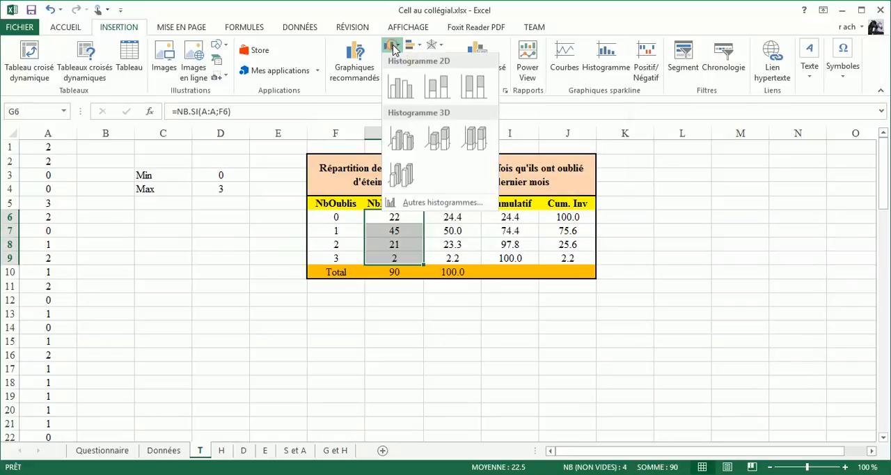
{"action": "left_click", "coordinate": [400, 89]}
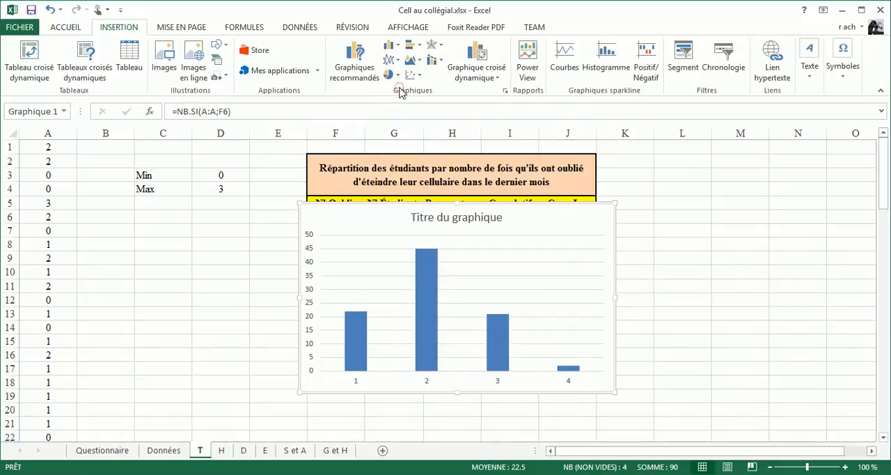
{"action": "mouse_move", "coordinate": [447, 205]}
{"action": "left_mouse_down"}
{"action": "mouse_move", "coordinate": [451, 293]}
{"action": "mouse_move", "coordinate": [440, 295]}
{"action": "left_mouse_up"}
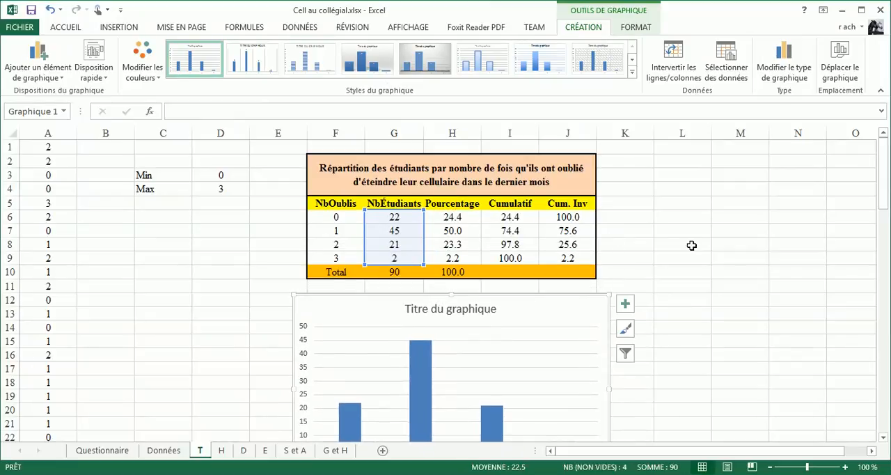
{"action": "mouse_move", "coordinate": [884, 157]}
{"action": "left_mouse_down"}
{"action": "mouse_move", "coordinate": [886, 188]}
{"action": "mouse_move", "coordinate": [886, 173]}
{"action": "left_mouse_up"}
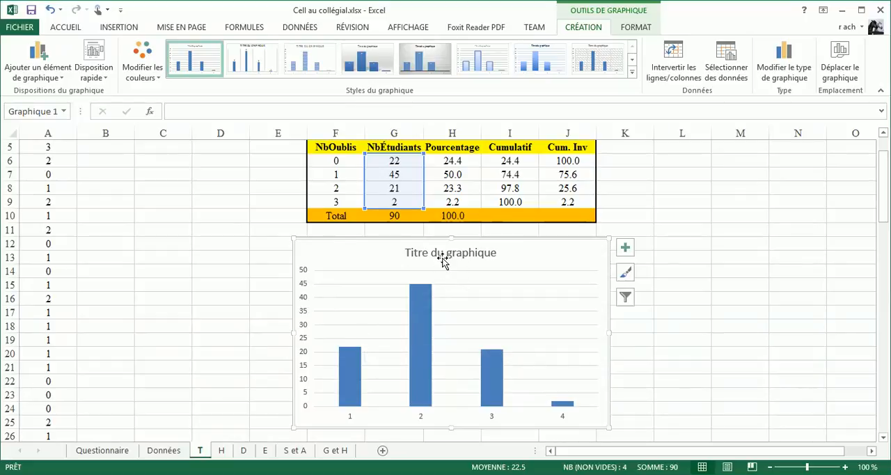
- Link the chart title to the table's heading in cell F2 with the formula =T!$F$2
{"action": "scroll", "coordinate": [443, 261], "scroll_direction": "up", "scroll_amount": 1}
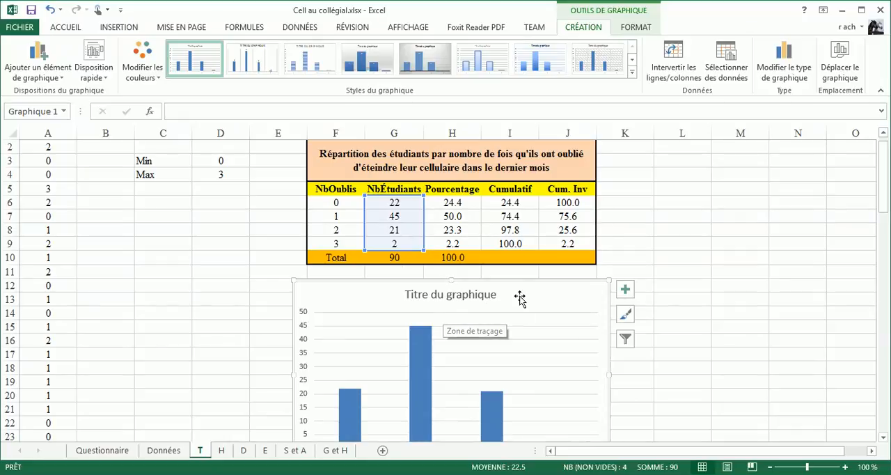
{"action": "left_click", "coordinate": [451, 295]}
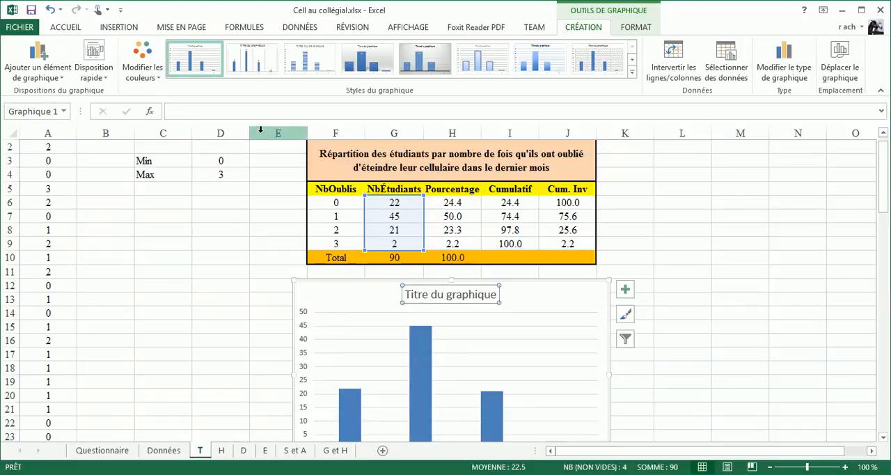
{"action": "left_click", "coordinate": [245, 115]}
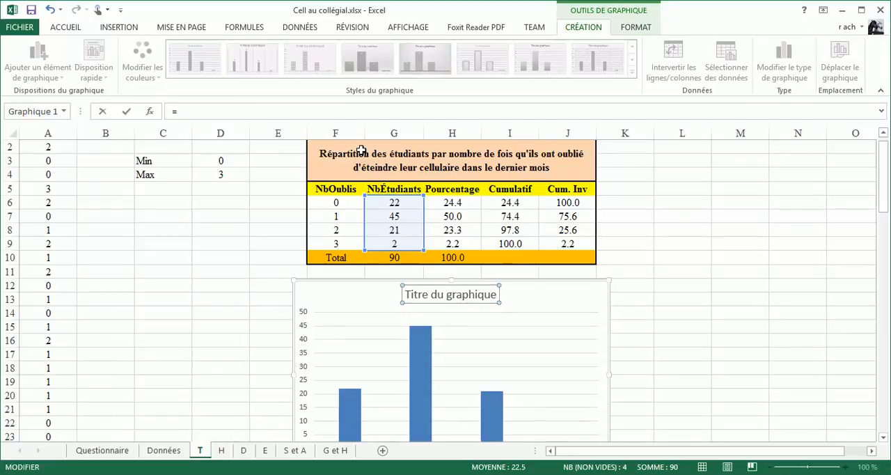
{"action": "type", "text": "="}
{"action": "left_click", "coordinate": [360, 154]}
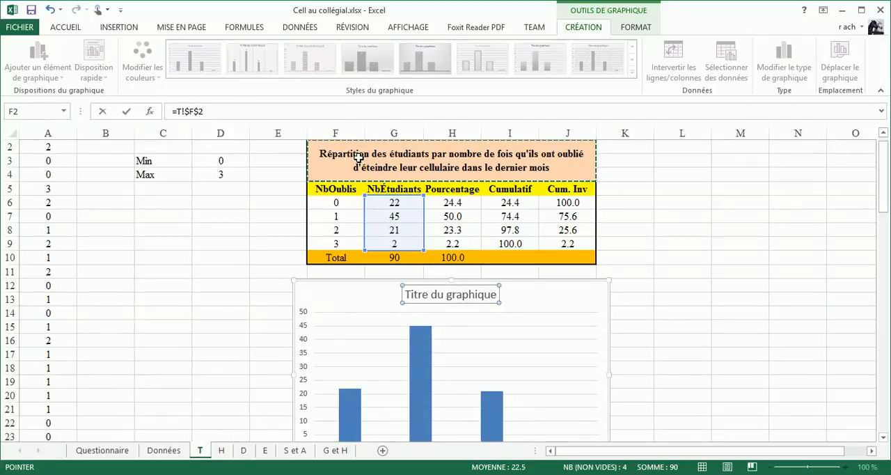
{"action": "key", "text": "Return"}
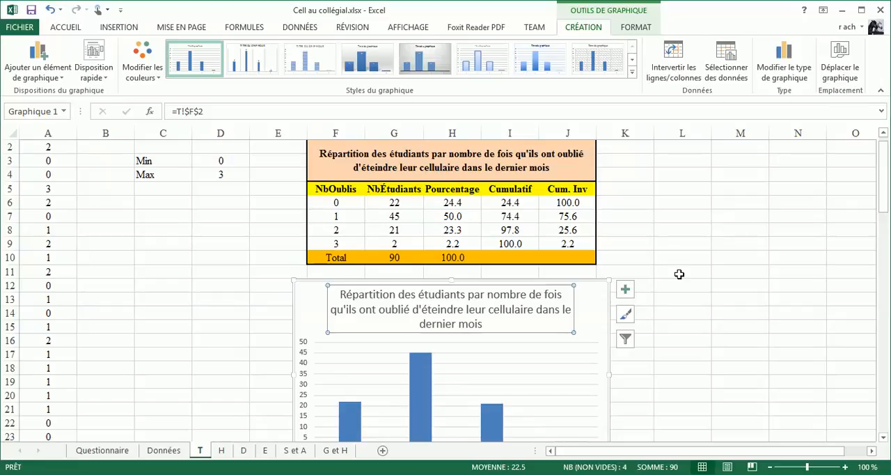
{"action": "left_click", "coordinate": [678, 275]}
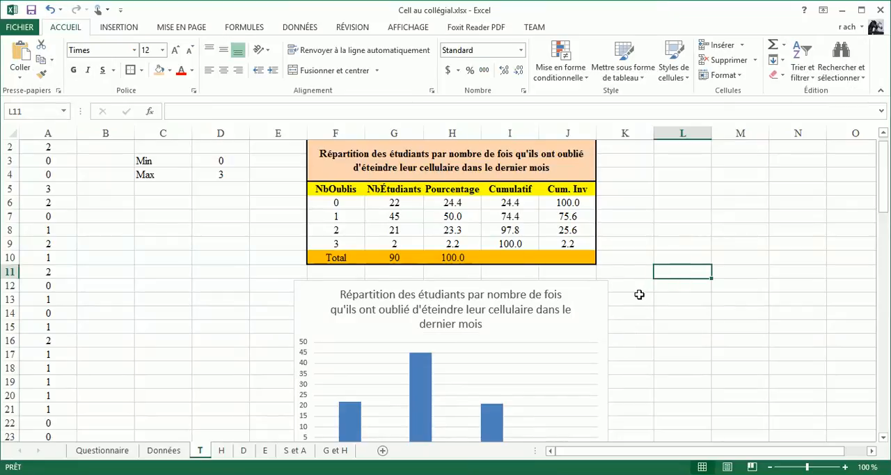
- Move the chart beside the table so that it starts at column L, level with the table's heading in row 2
{"action": "scroll", "coordinate": [639, 294], "scroll_direction": "down", "scroll_amount": 1}
{"action": "scroll", "coordinate": [639, 294], "scroll_direction": "up", "scroll_amount": 2}
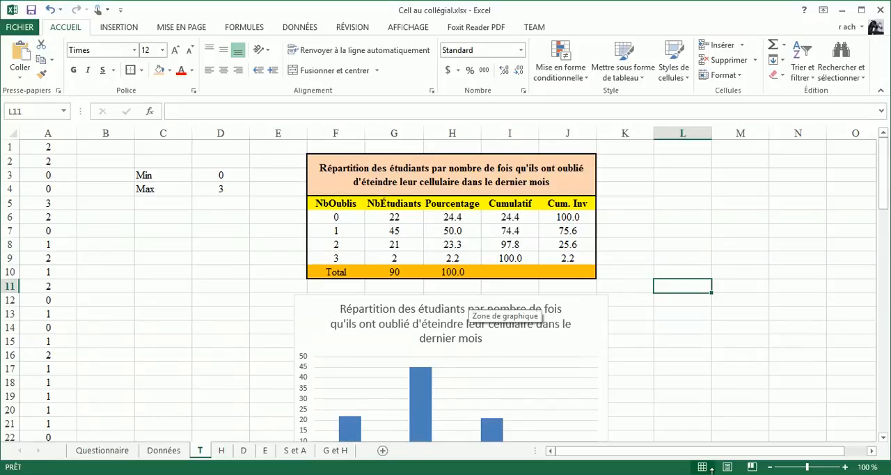
{"action": "scroll", "coordinate": [676, 451], "scroll_direction": "right", "scroll_amount": 1}
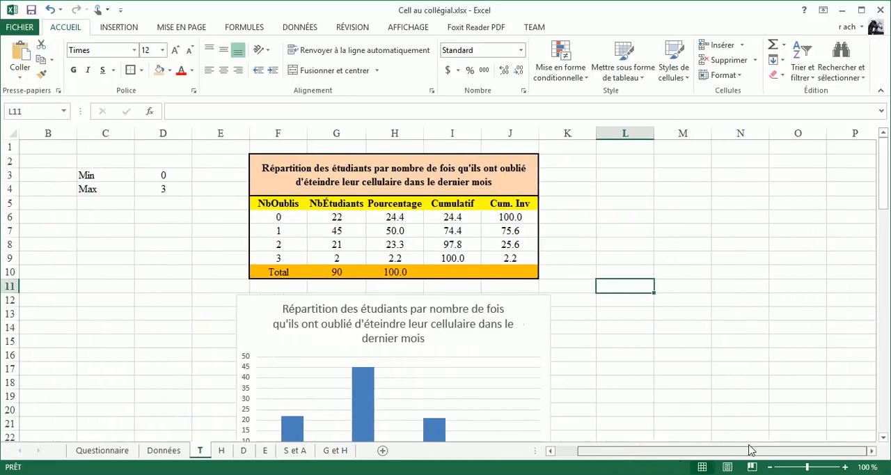
{"action": "left_click", "coordinate": [486, 322]}
{"action": "left_click_drag", "start_coordinate": [488, 320], "coordinate": [524, 327]}
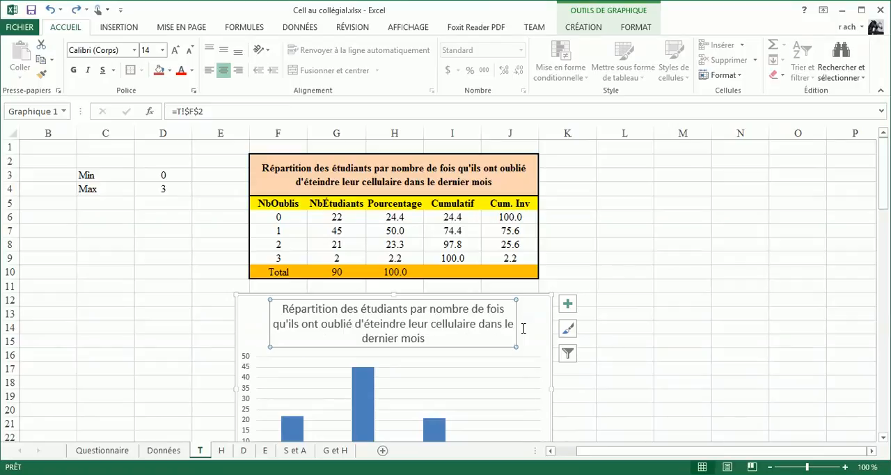
{"action": "mouse_move", "coordinate": [527, 297]}
{"action": "left_mouse_down"}
{"action": "mouse_move", "coordinate": [579, 292]}
{"action": "mouse_move", "coordinate": [856, 143]}
{"action": "mouse_move", "coordinate": [847, 154]}
{"action": "left_mouse_up"}
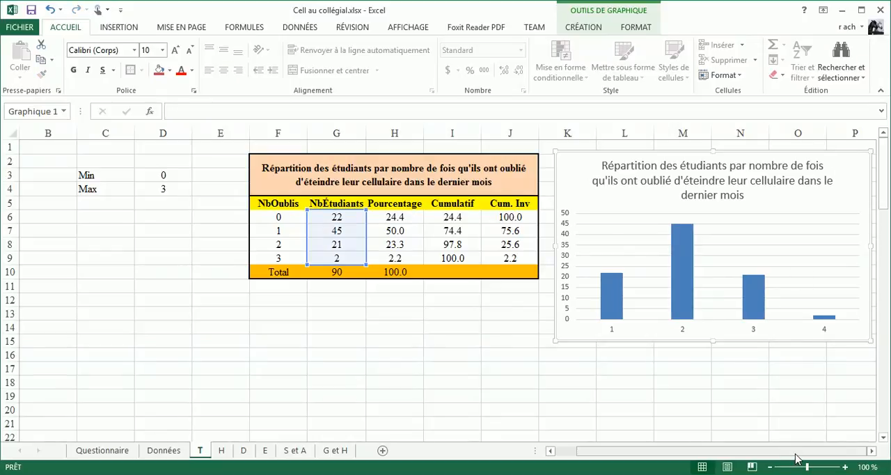
{"action": "left_click", "coordinate": [870, 451]}
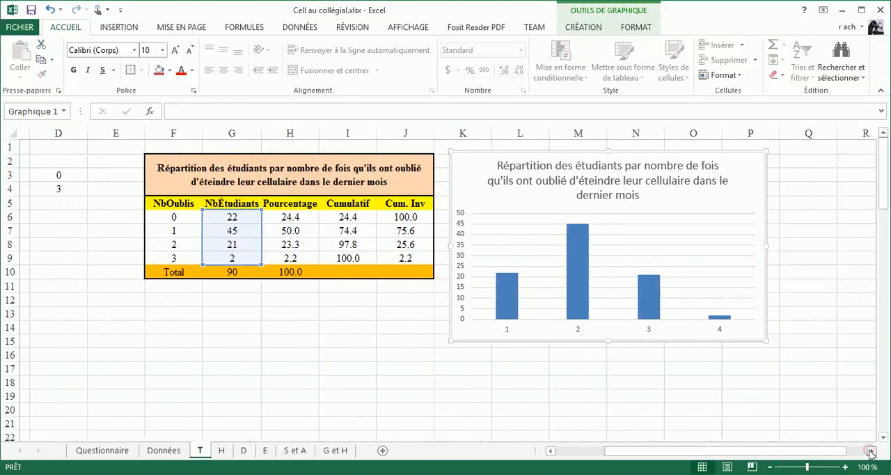
{"action": "left_click", "coordinate": [870, 451]}
{"action": "left_click", "coordinate": [870, 451]}
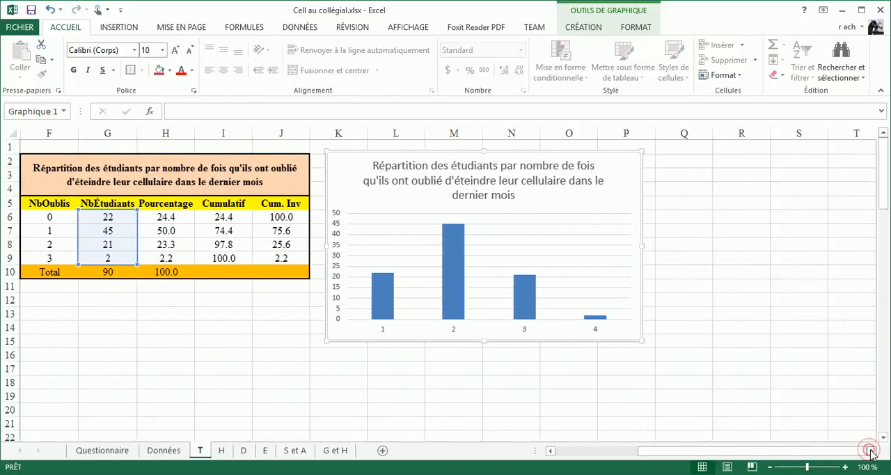
{"action": "left_click", "coordinate": [550, 451]}
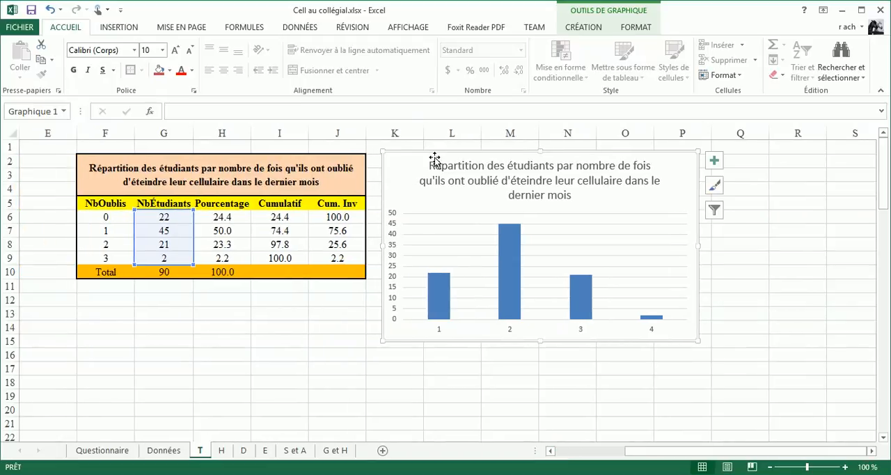
{"action": "left_click", "coordinate": [434, 159]}
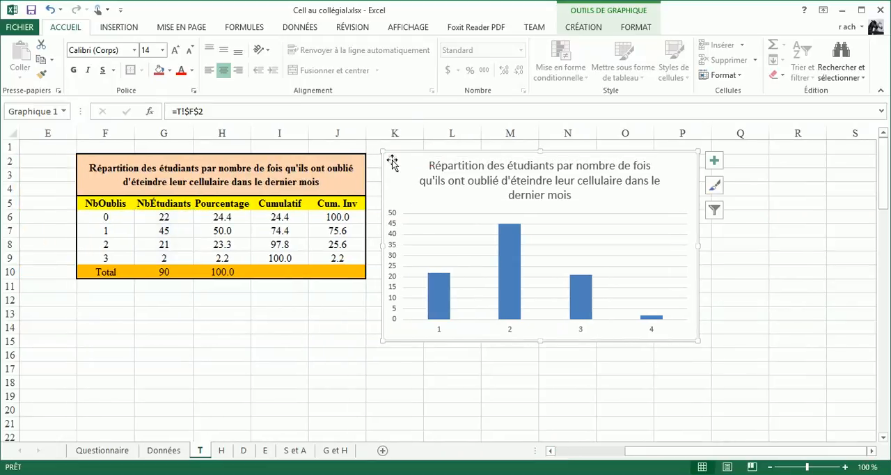
{"action": "left_click_drag", "start_coordinate": [392, 161], "coordinate": [431, 165]}
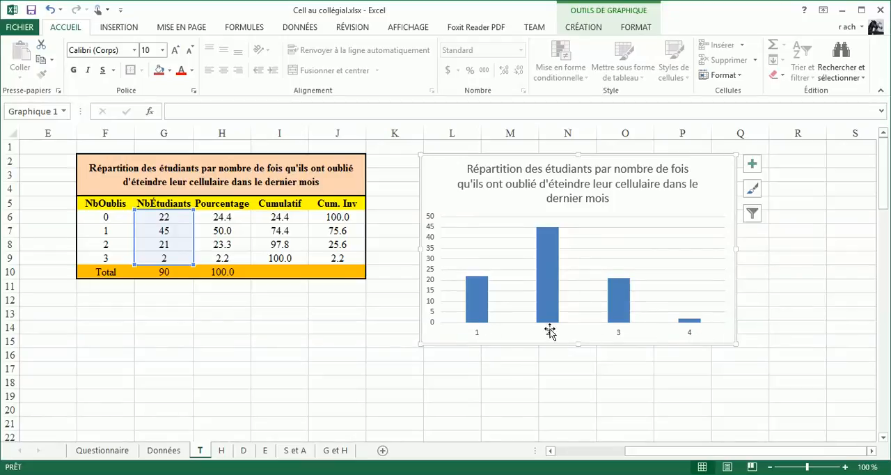
- Set the chart's horizontal axis labels to the NbOublis values in F6:F9
{"action": "left_click", "coordinate": [585, 28]}
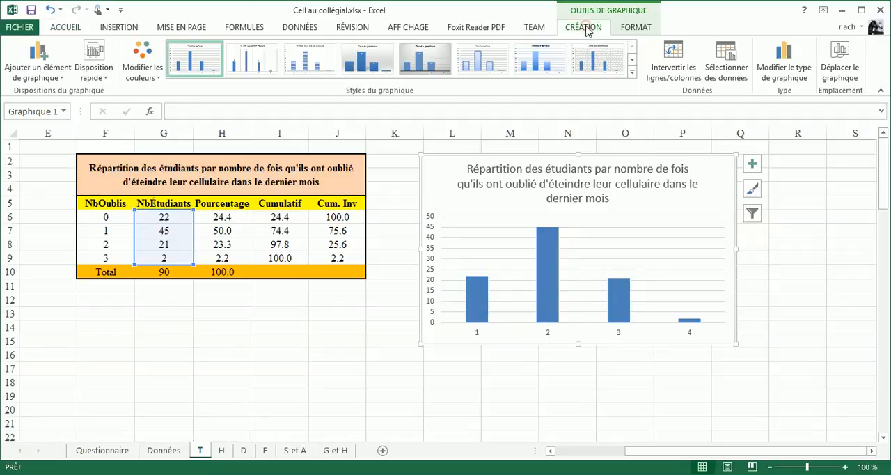
{"action": "left_click", "coordinate": [637, 28]}
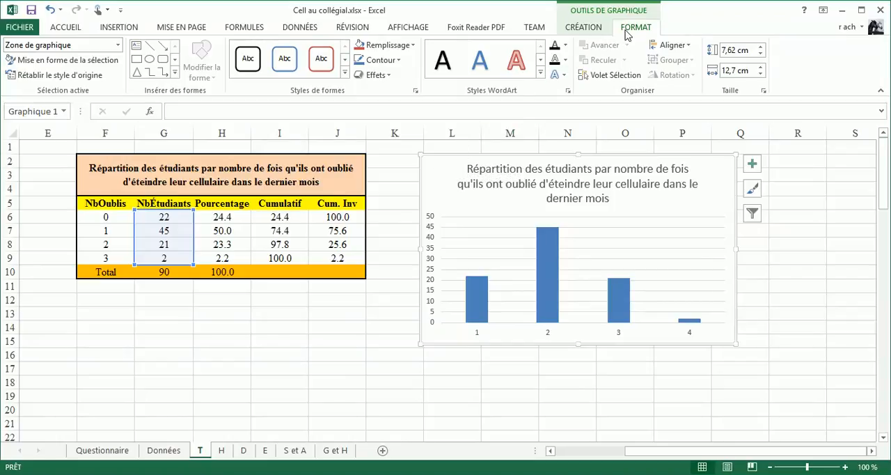
{"action": "left_click", "coordinate": [584, 28]}
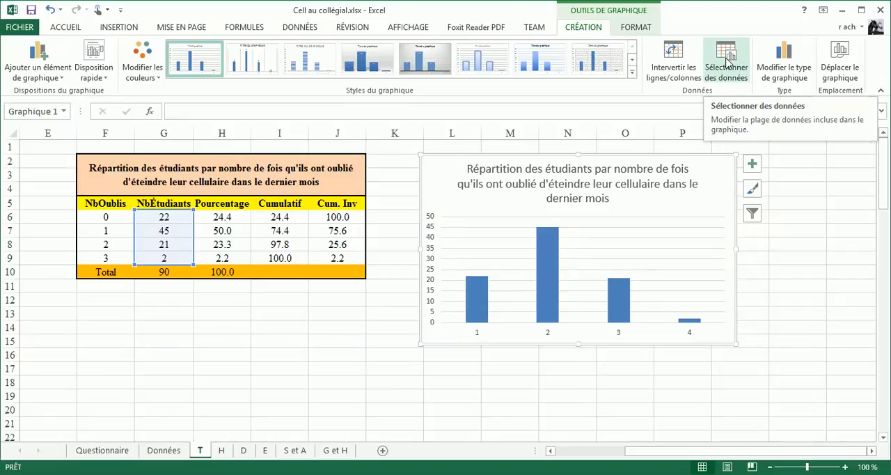
{"action": "left_click", "coordinate": [727, 63]}
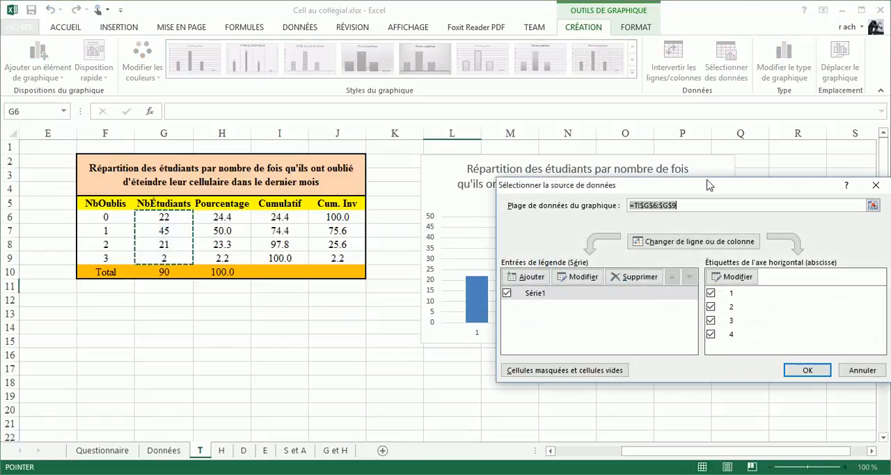
{"action": "left_click_drag", "start_coordinate": [708, 185], "coordinate": [235, 44]}
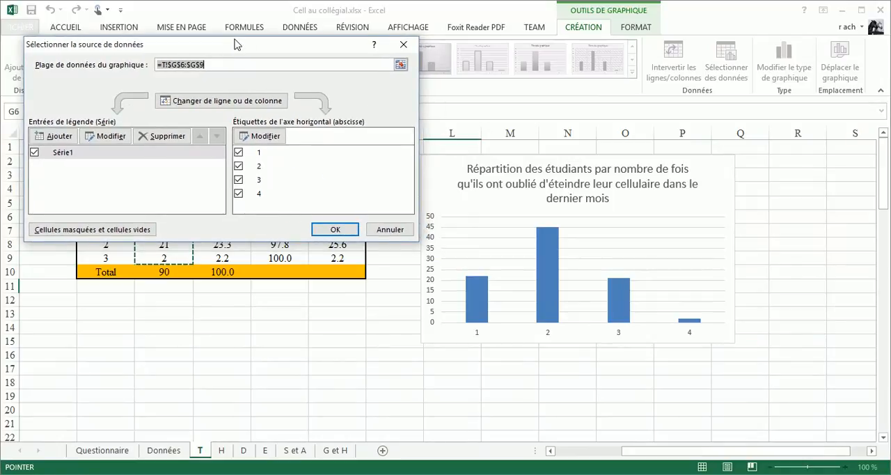
{"action": "left_click", "coordinate": [272, 136]}
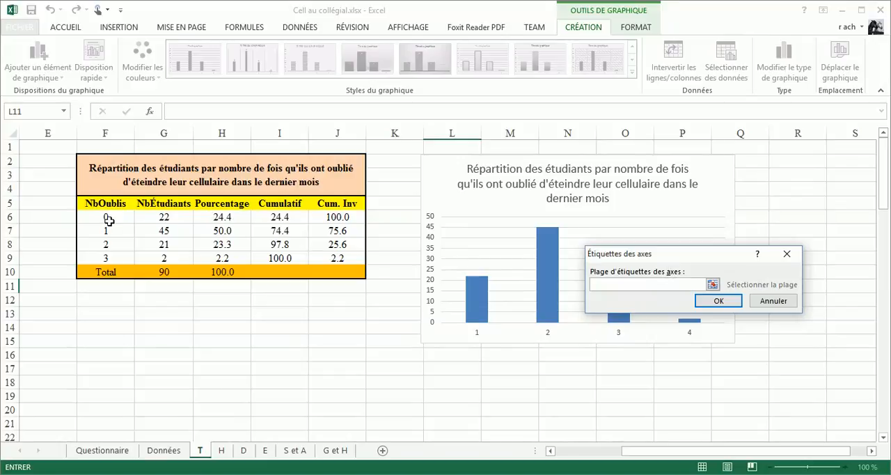
{"action": "left_click_drag", "start_coordinate": [109, 217], "coordinate": [109, 256]}
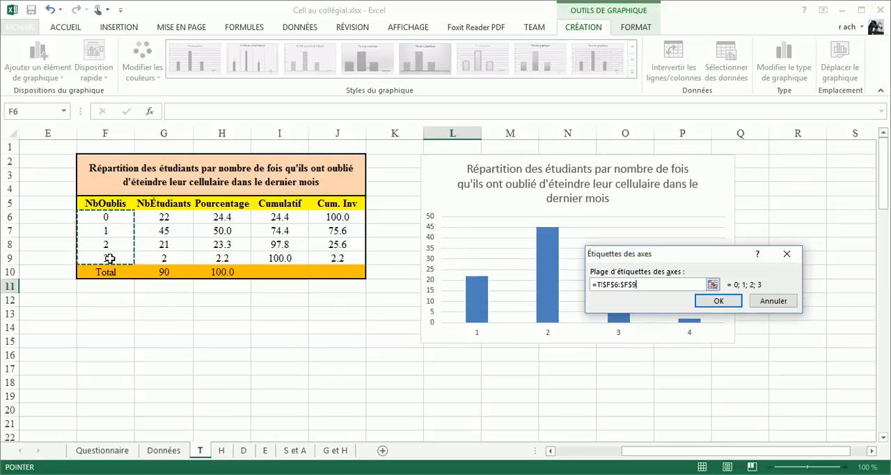
{"action": "left_click", "coordinate": [718, 300]}
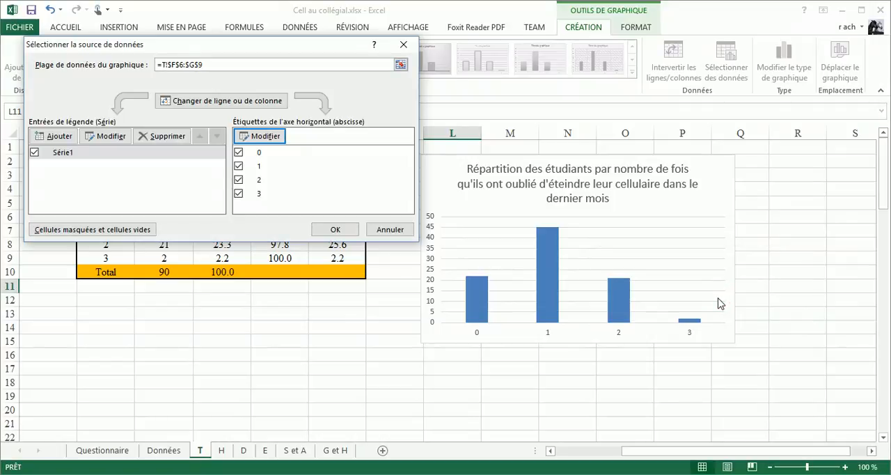
{"action": "left_click", "coordinate": [335, 230]}
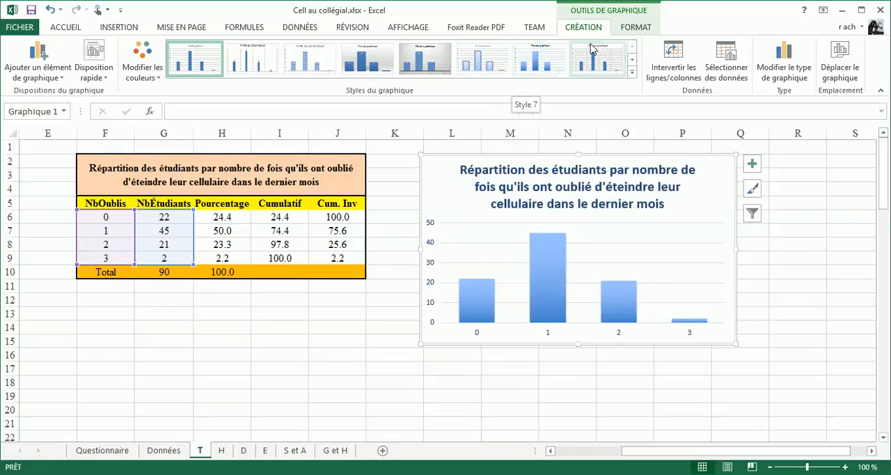
{"action": "left_click", "coordinate": [632, 72]}
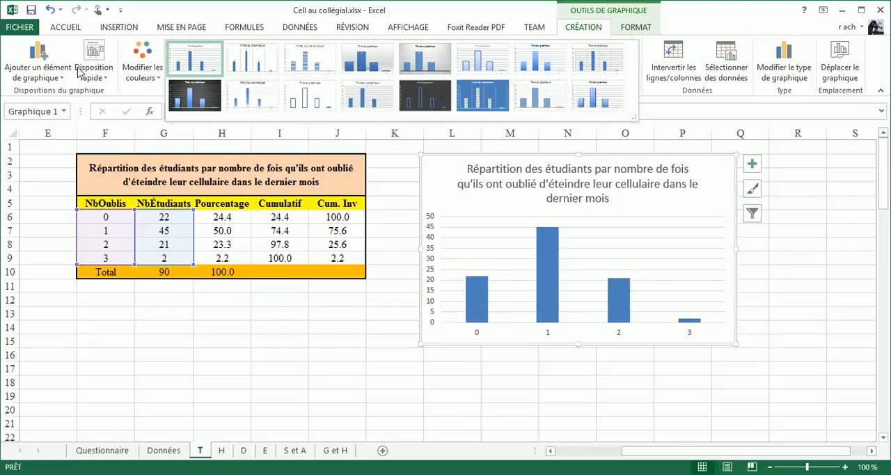
{"action": "left_click", "coordinate": [199, 61]}
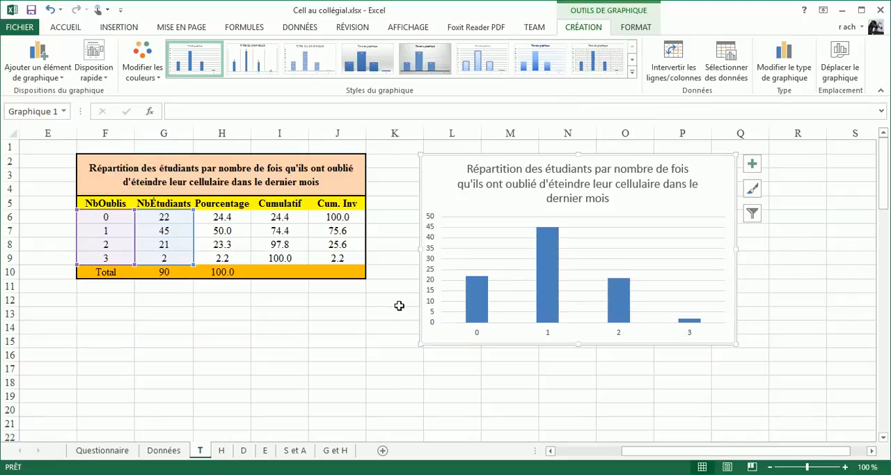
{"action": "left_click", "coordinate": [630, 28]}
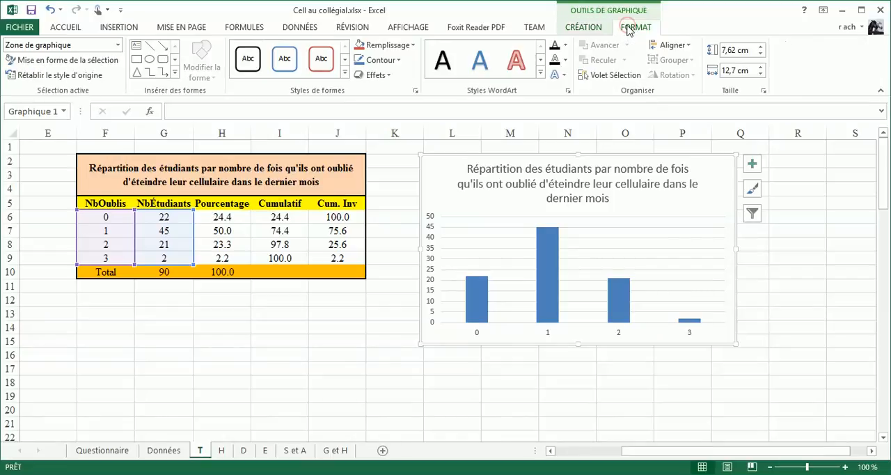
{"action": "left_click", "coordinate": [584, 29]}
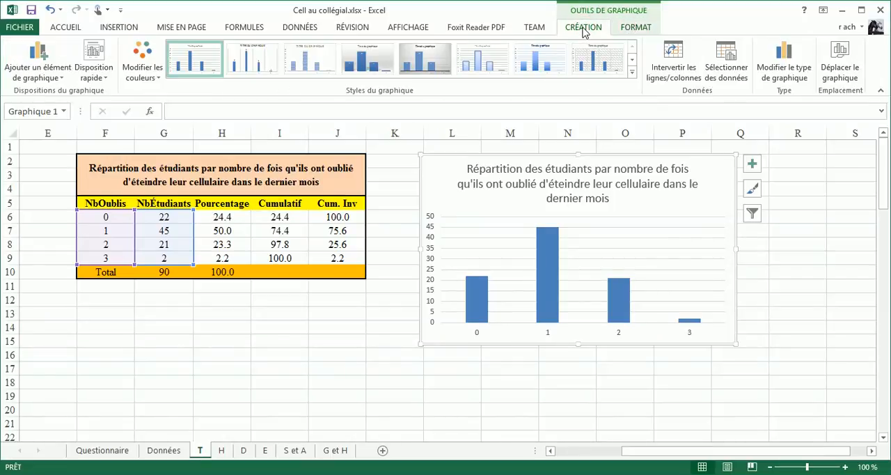
{"action": "left_click", "coordinate": [103, 80]}
{"action": "left_click", "coordinate": [103, 80]}
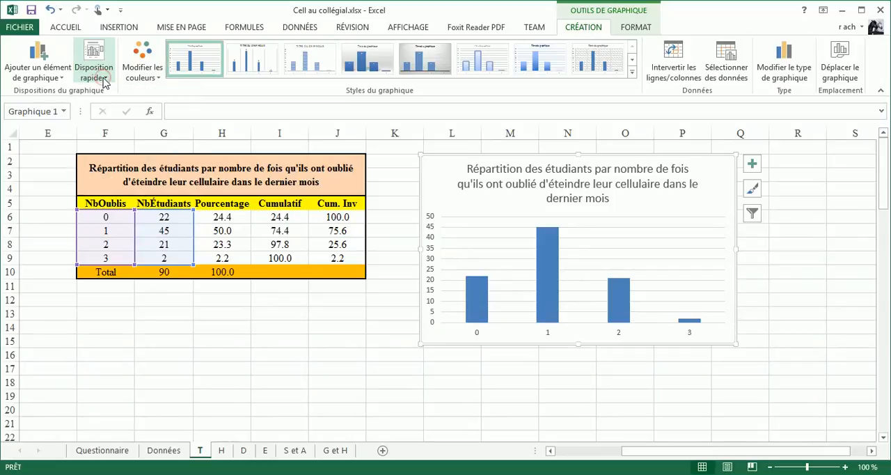
{"action": "left_click", "coordinate": [63, 82]}
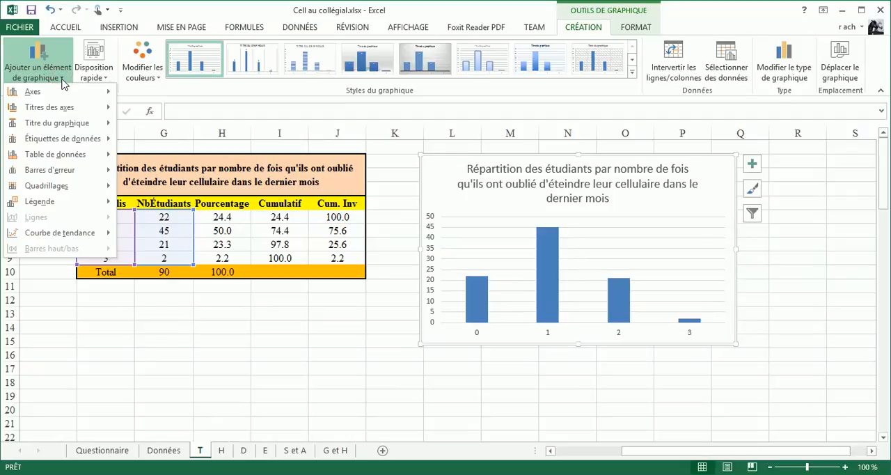
{"action": "left_click", "coordinate": [62, 81]}
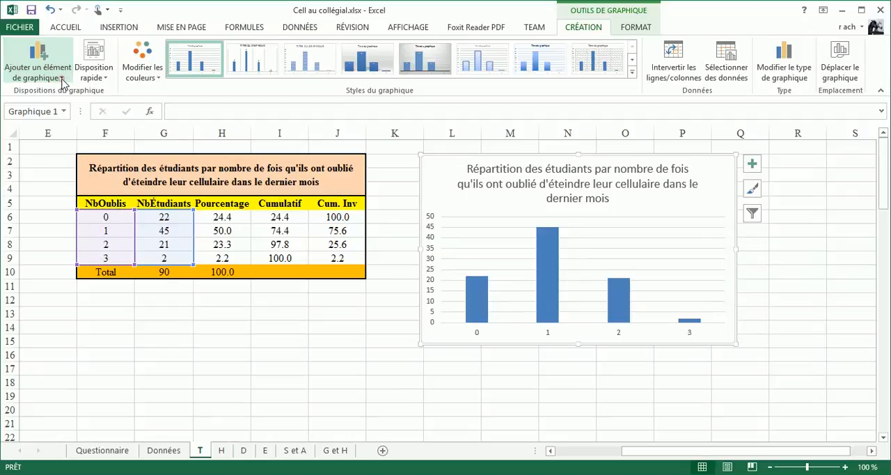
- Add axis titles to both axes of the chart
{"action": "left_click", "coordinate": [752, 165]}
{"action": "left_click", "coordinate": [752, 165]}
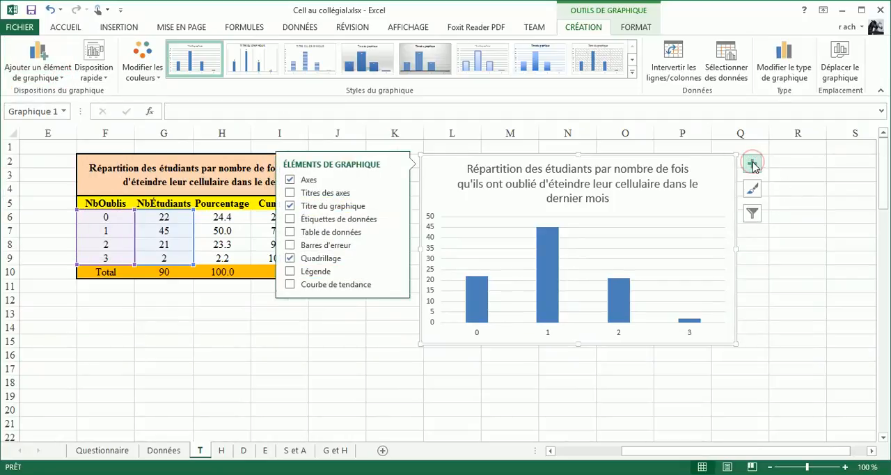
{"action": "left_click", "coordinate": [291, 193]}
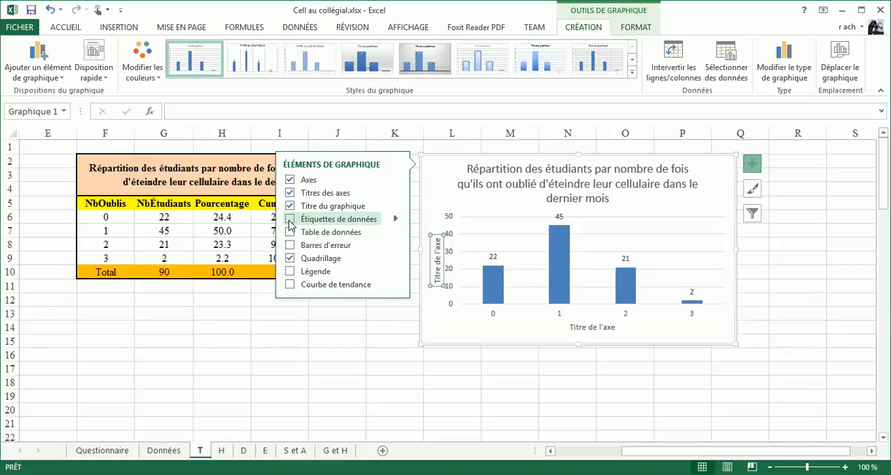
- Add data labels to the columns and position them at the inside end (Bord intérieur)
{"action": "left_click", "coordinate": [290, 220]}
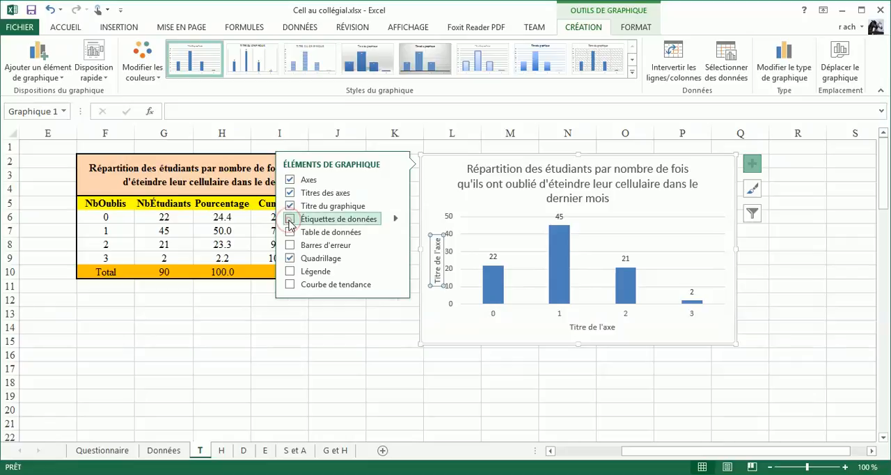
{"action": "left_click", "coordinate": [291, 219]}
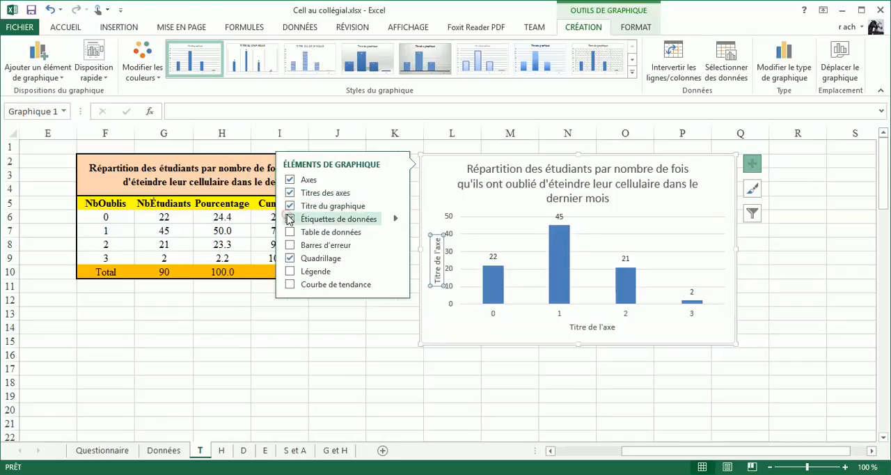
{"action": "left_click", "coordinate": [290, 220]}
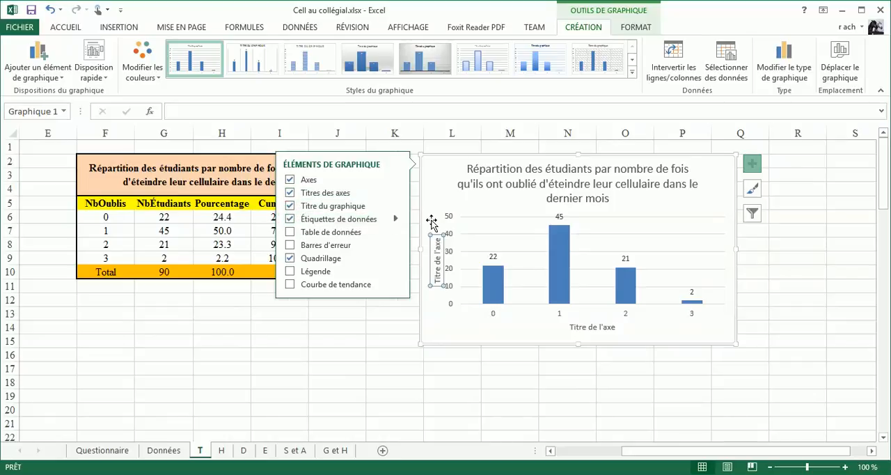
{"action": "left_click", "coordinate": [396, 219]}
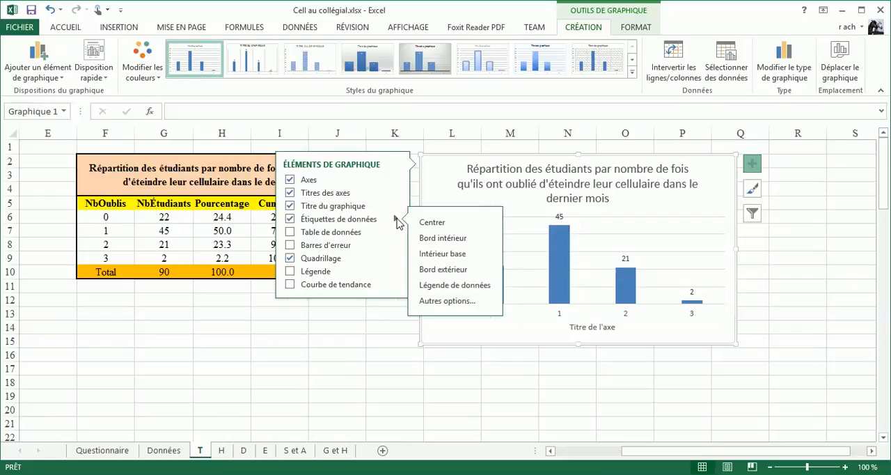
{"action": "left_click", "coordinate": [438, 238]}
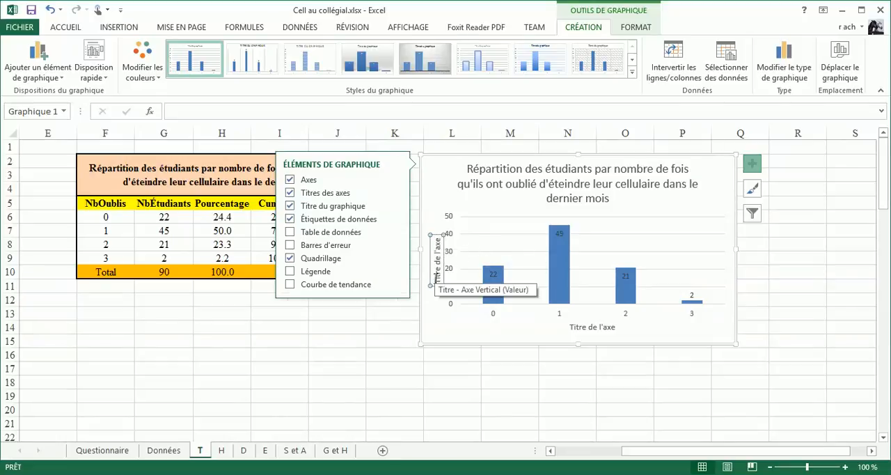
- Set the vertical axis title to "Nombre d'oublis"
{"action": "left_click", "coordinate": [436, 277]}
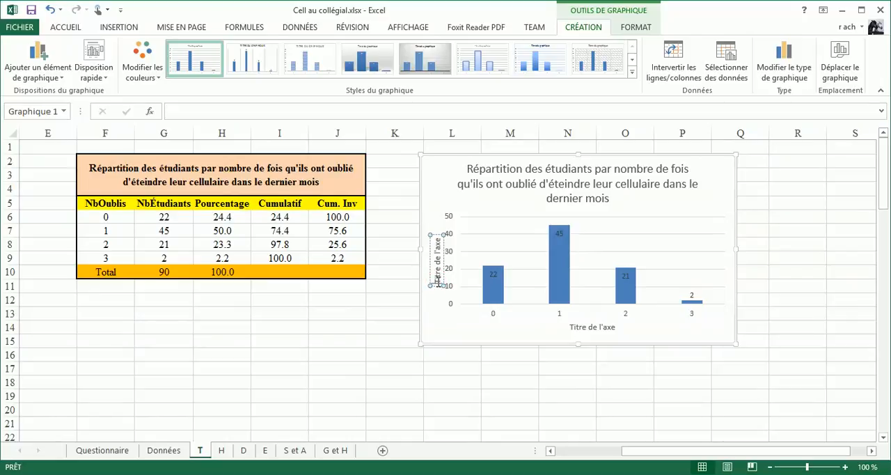
{"action": "left_click", "coordinate": [283, 110]}
{"action": "type", "text": "No"}
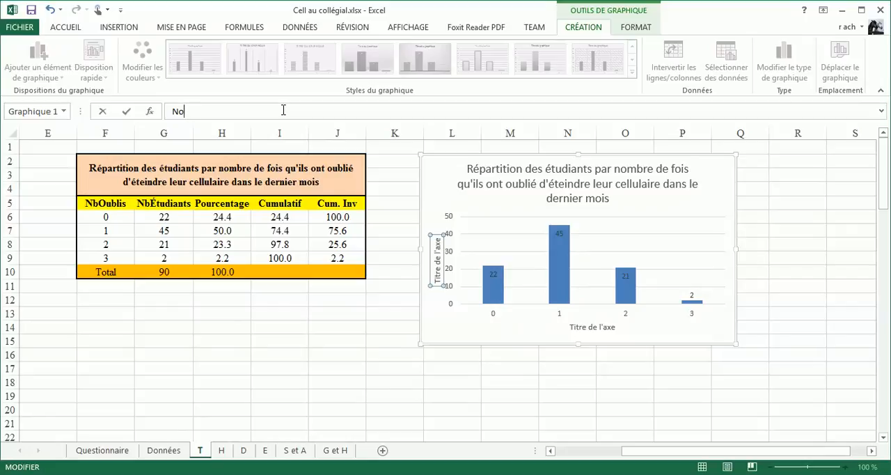
{"action": "type", "text": "mbre d'oublis"}
{"action": "key", "text": "Return"}
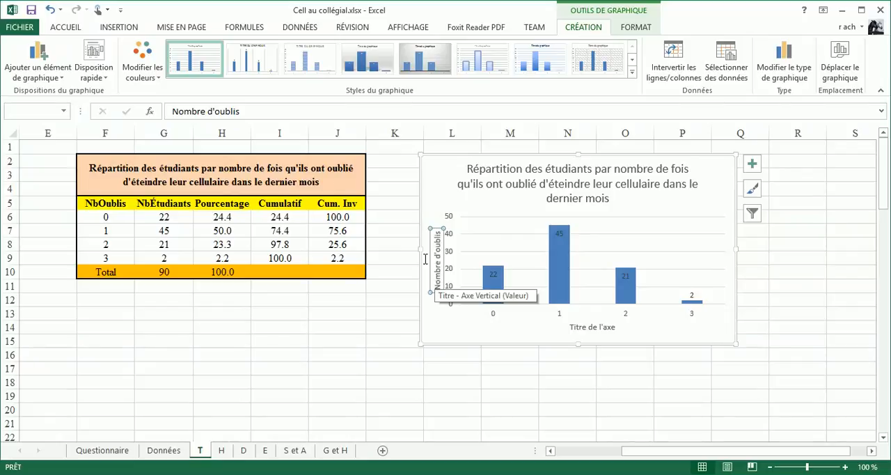
- Replace the vertical axis title with a link to the NbÉtudiants header, using the formula =T!$G$5
{"action": "left_click", "coordinate": [263, 111]}
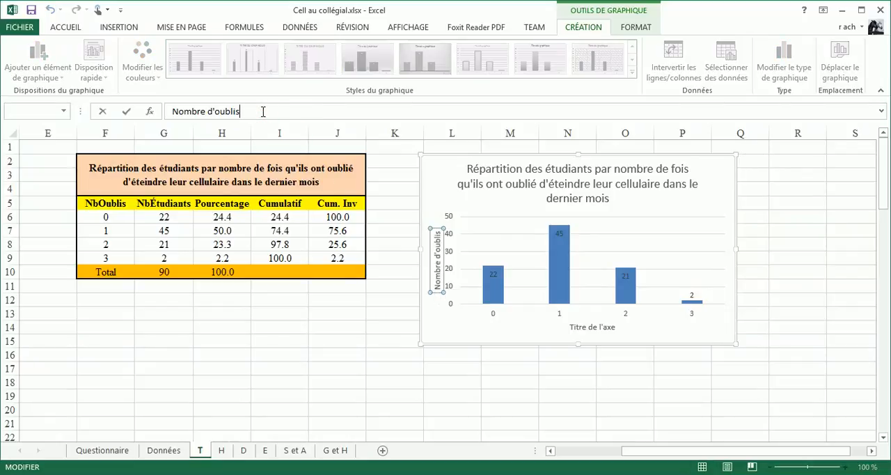
{"action": "key", "text": "BackSpace"}
{"action": "key", "text": "BackSpace"}
{"action": "key", "text": "BackSpace"}
{"action": "key", "text": "BackSpace"}
{"action": "key", "text": "BackSpace"}
{"action": "key", "text": "BackSpace"}
{"action": "key", "text": "BackSpace"}
{"action": "key", "text": "BackSpace"}
{"action": "key", "text": "BackSpace"}
{"action": "key", "text": "BackSpace"}
{"action": "key", "text": "BackSpace"}
{"action": "key", "text": "BackSpace"}
{"action": "key", "text": "BackSpace"}
{"action": "key", "text": "BackSpace"}
{"action": "key", "text": "BackSpace"}
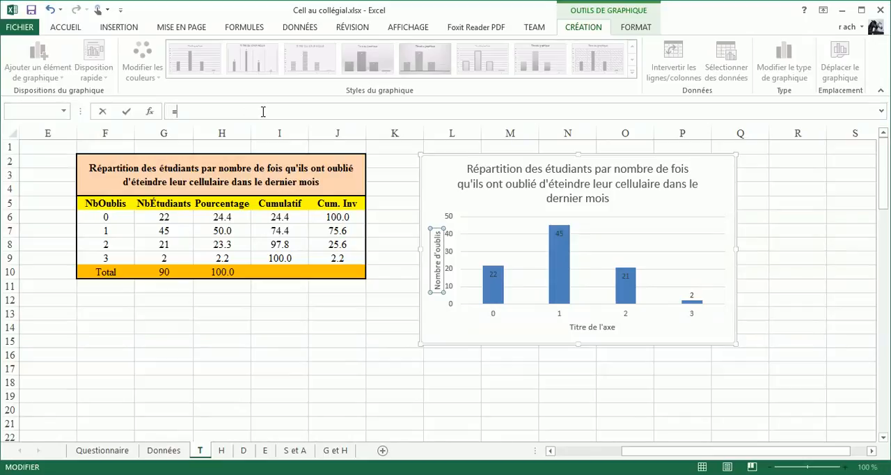
{"action": "type", "text": "="}
{"action": "left_click", "coordinate": [162, 204]}
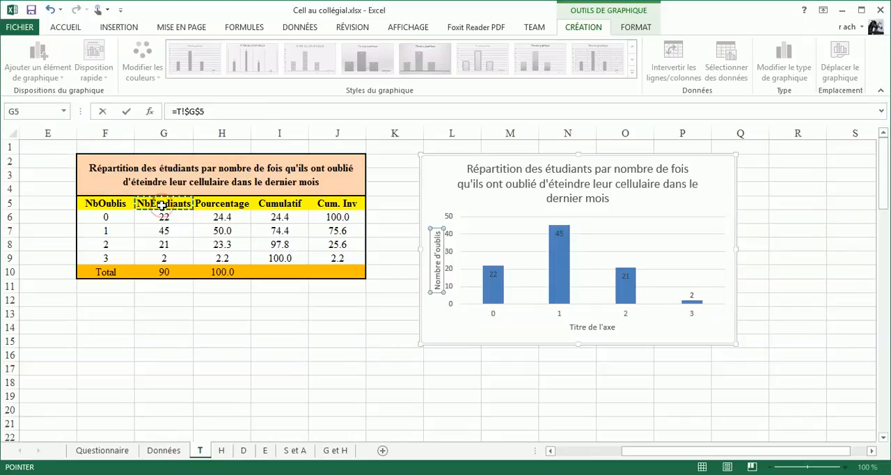
{"action": "key", "text": "Return"}
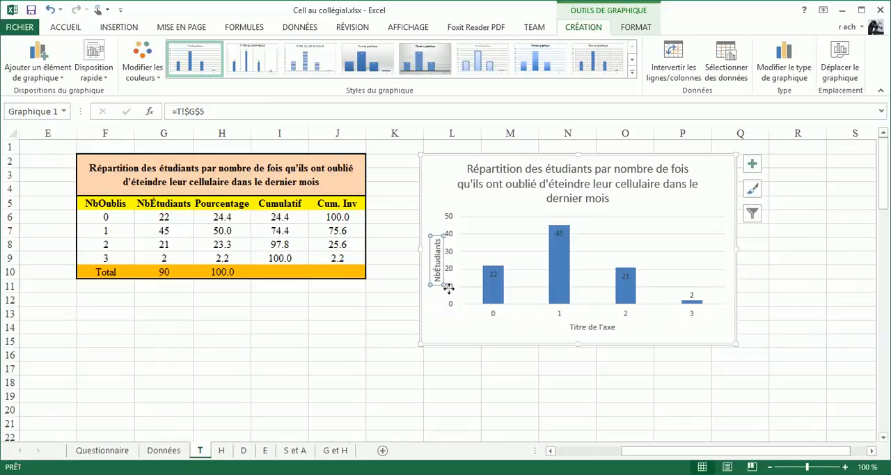
- Link the horizontal axis title to the NbOublis header with the formula =T!$F$5
{"action": "left_click", "coordinate": [595, 326]}
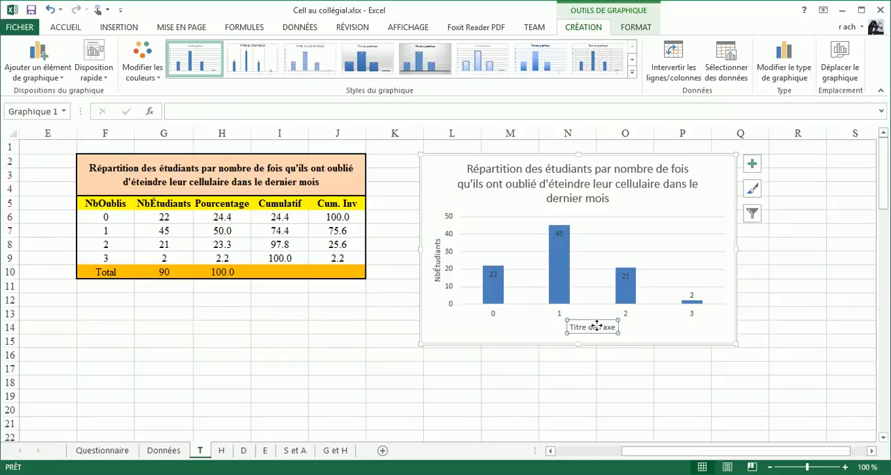
{"action": "type", "text": "="}
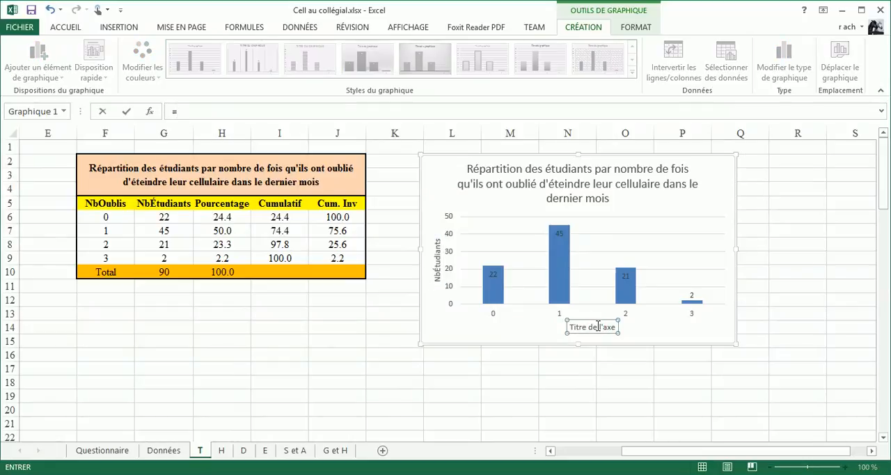
{"action": "left_click", "coordinate": [107, 204]}
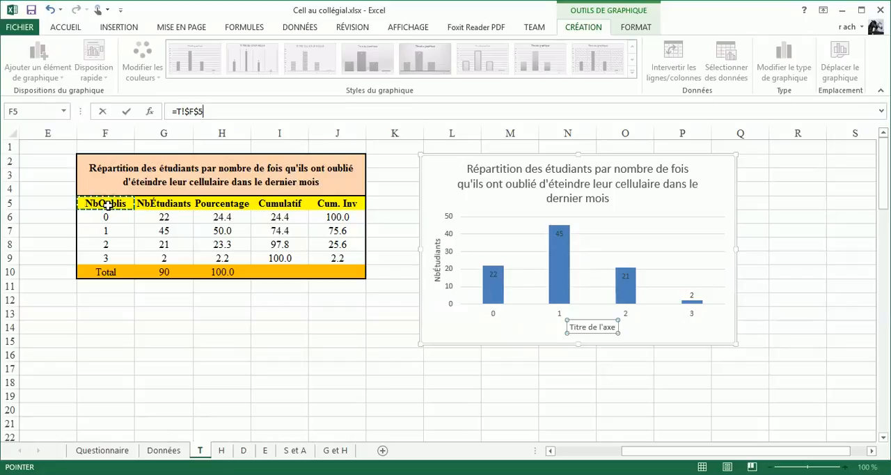
{"action": "key", "text": "Return"}
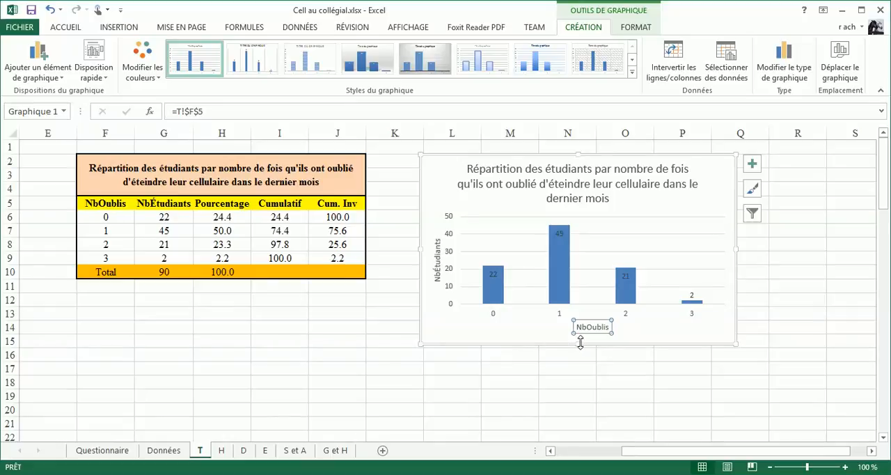
- Enlarge the chart by extending its lower edge to about row 17 and its near-table edge into column K
{"action": "left_click_drag", "start_coordinate": [578, 343], "coordinate": [578, 380]}
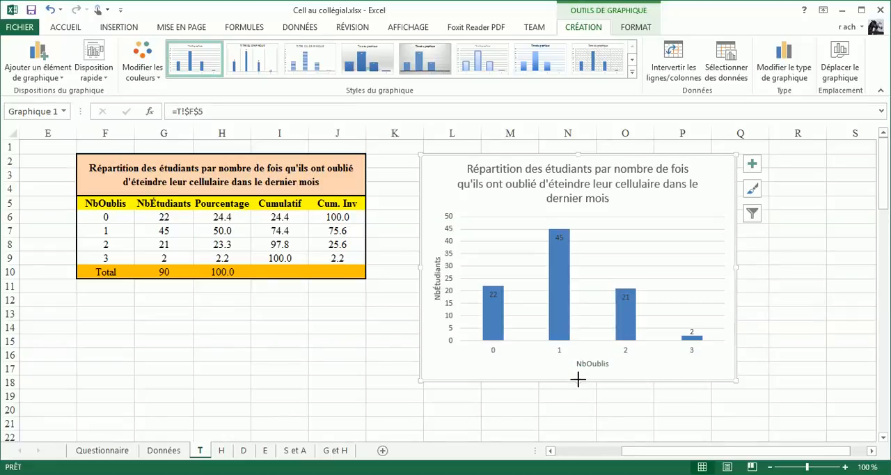
{"action": "left_click_drag", "start_coordinate": [421, 266], "coordinate": [391, 272]}
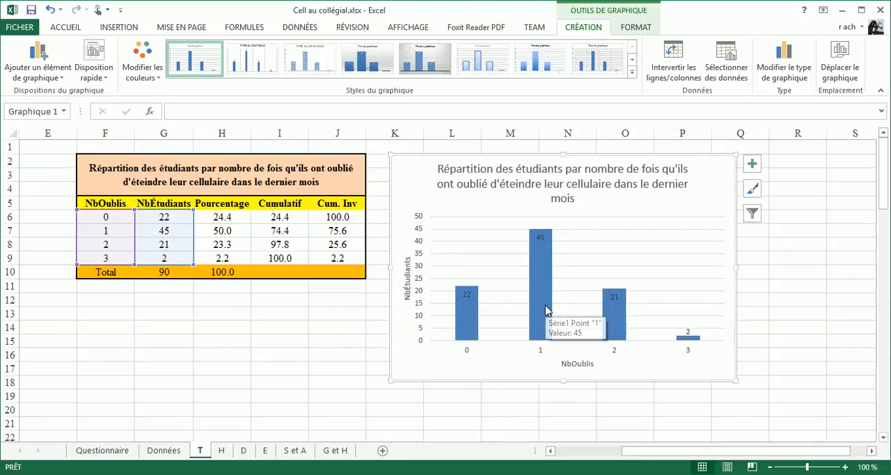
- Set the gap width (Largeur de l'intervalle) of the column series to 500 % to make the columns narrow
{"action": "mouse_move", "coordinate": [476, 321]}
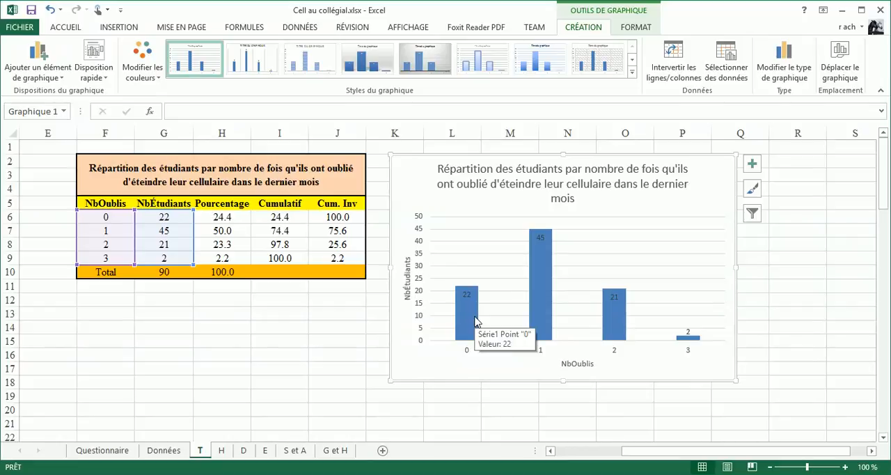
{"action": "left_click", "coordinate": [476, 320]}
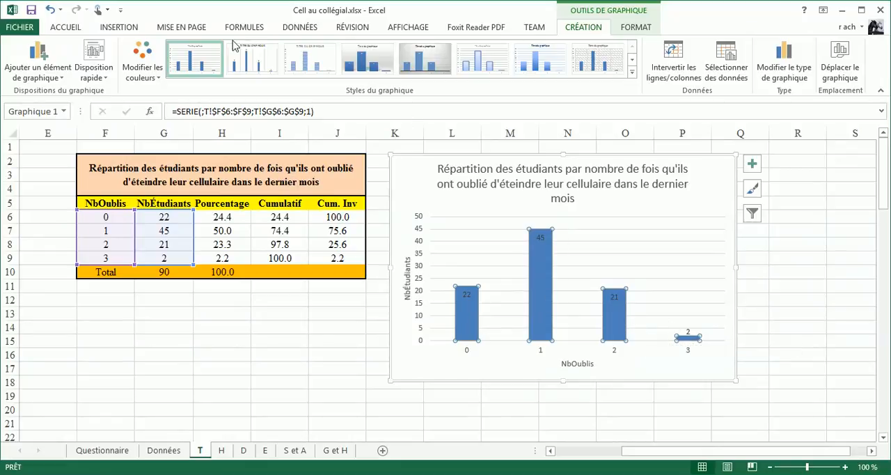
{"action": "right_click", "coordinate": [467, 308]}
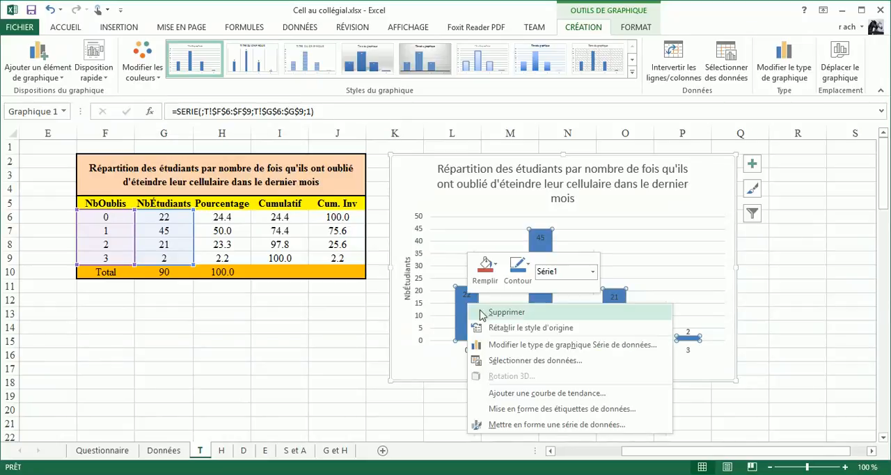
{"action": "left_click", "coordinate": [524, 424]}
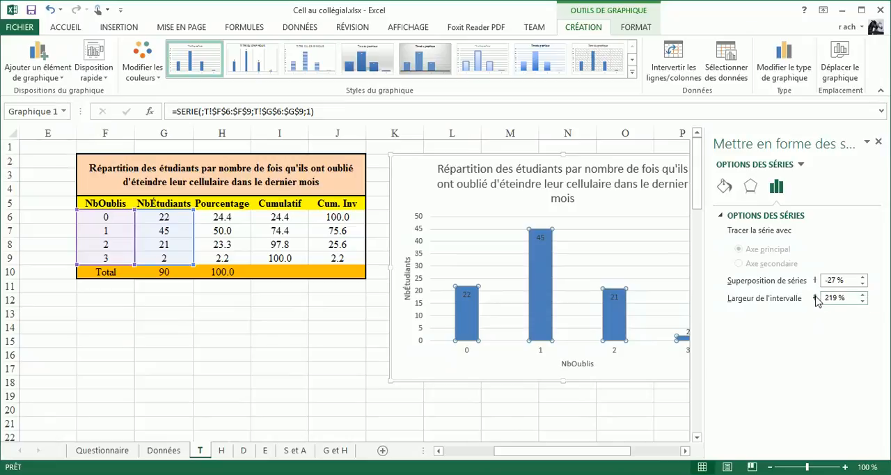
{"action": "mouse_move", "coordinate": [817, 299]}
{"action": "left_mouse_down"}
{"action": "mouse_move", "coordinate": [808, 295]}
{"action": "mouse_move", "coordinate": [828, 301]}
{"action": "left_mouse_up"}
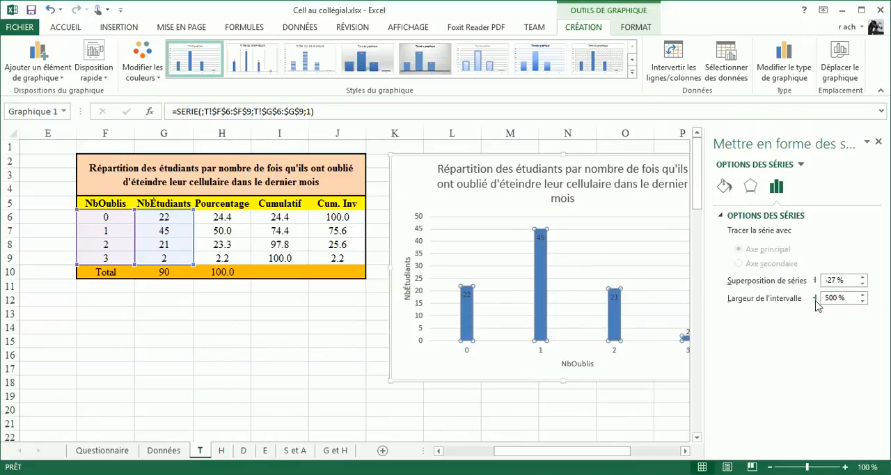
{"action": "left_click_drag", "start_coordinate": [816, 301], "coordinate": [808, 301]}
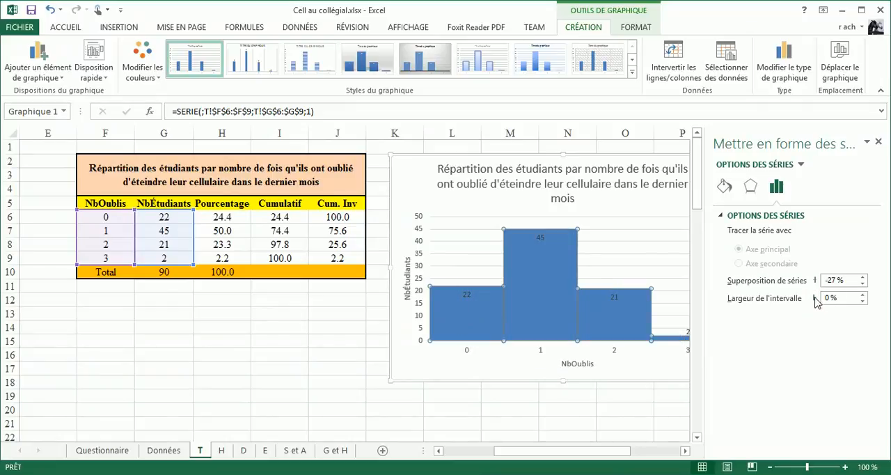
{"action": "left_click_drag", "start_coordinate": [816, 300], "coordinate": [825, 301]}
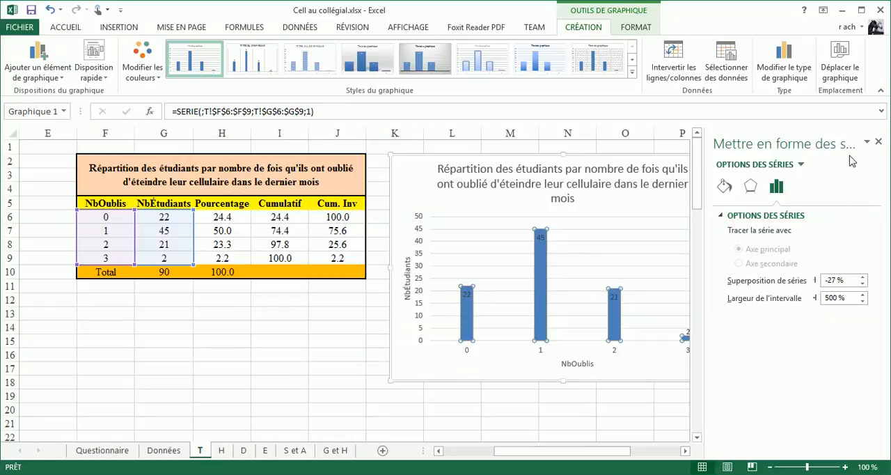
{"action": "left_click", "coordinate": [878, 141]}
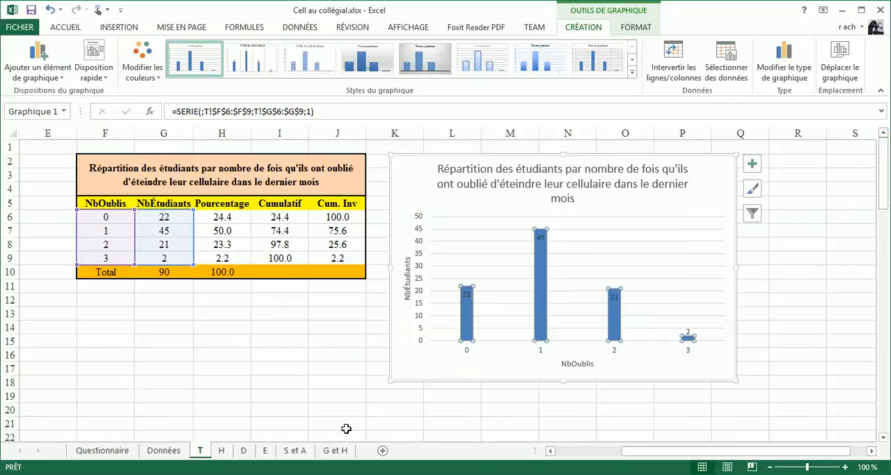
- Move the chart directly below the frequency table and centre it under the table
{"action": "left_click", "coordinate": [564, 451]}
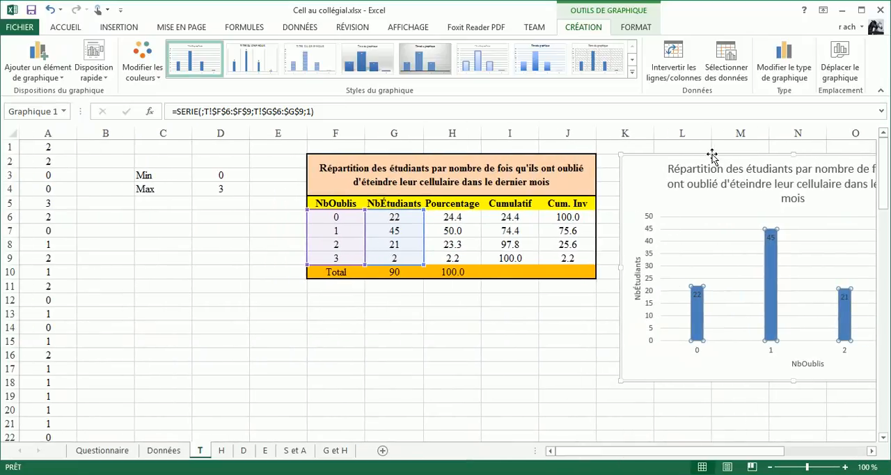
{"action": "mouse_move", "coordinate": [712, 153]}
{"action": "left_mouse_down"}
{"action": "mouse_move", "coordinate": [699, 198]}
{"action": "mouse_move", "coordinate": [337, 317]}
{"action": "left_mouse_up"}
{"action": "mouse_move", "coordinate": [356, 291]}
{"action": "left_mouse_down"}
{"action": "mouse_move", "coordinate": [406, 290]}
{"action": "mouse_move", "coordinate": [371, 291]}
{"action": "left_mouse_up"}
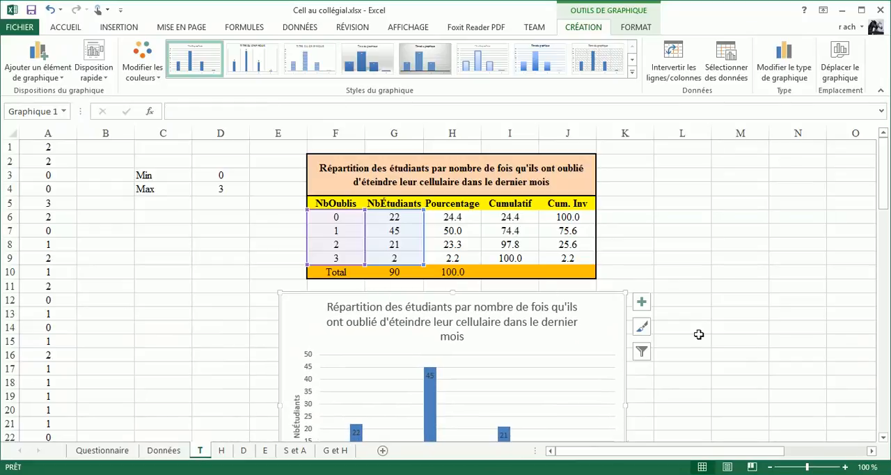
- Deselect the chart by selecting cell K10 and save the workbook
{"action": "left_click", "coordinate": [771, 467]}
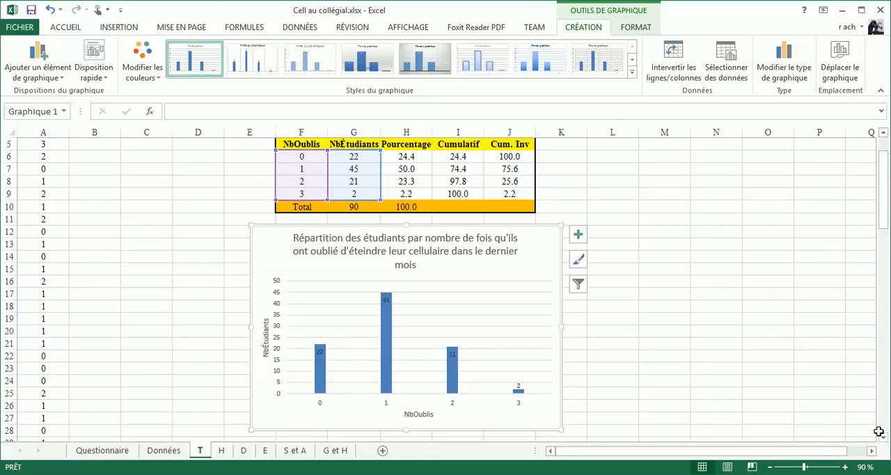
{"action": "left_click_drag", "start_coordinate": [885, 206], "coordinate": [885, 200]}
{"action": "left_click", "coordinate": [770, 467]}
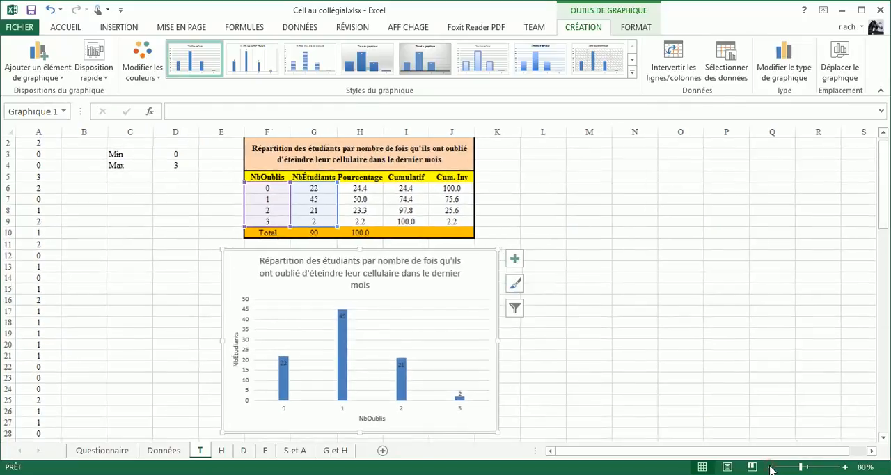
{"action": "scroll", "coordinate": [480, 314], "scroll_direction": "up", "scroll_amount": 1}
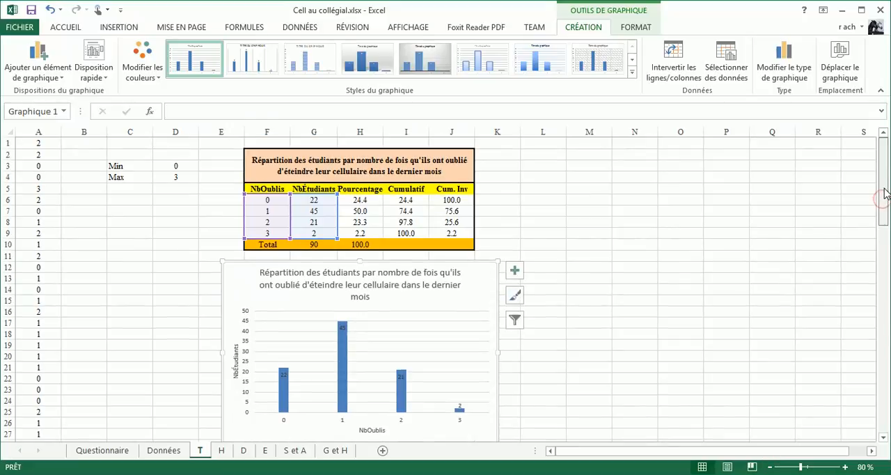
{"action": "left_click", "coordinate": [506, 245]}
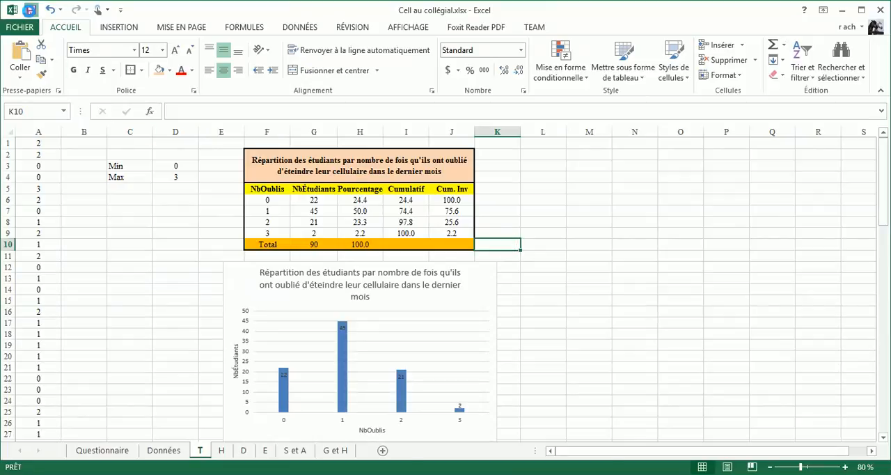
{"action": "left_click", "coordinate": [32, 11]}
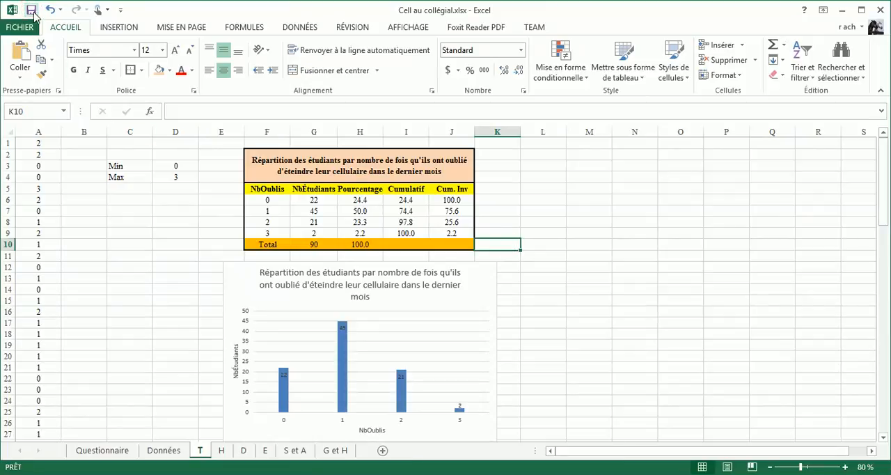